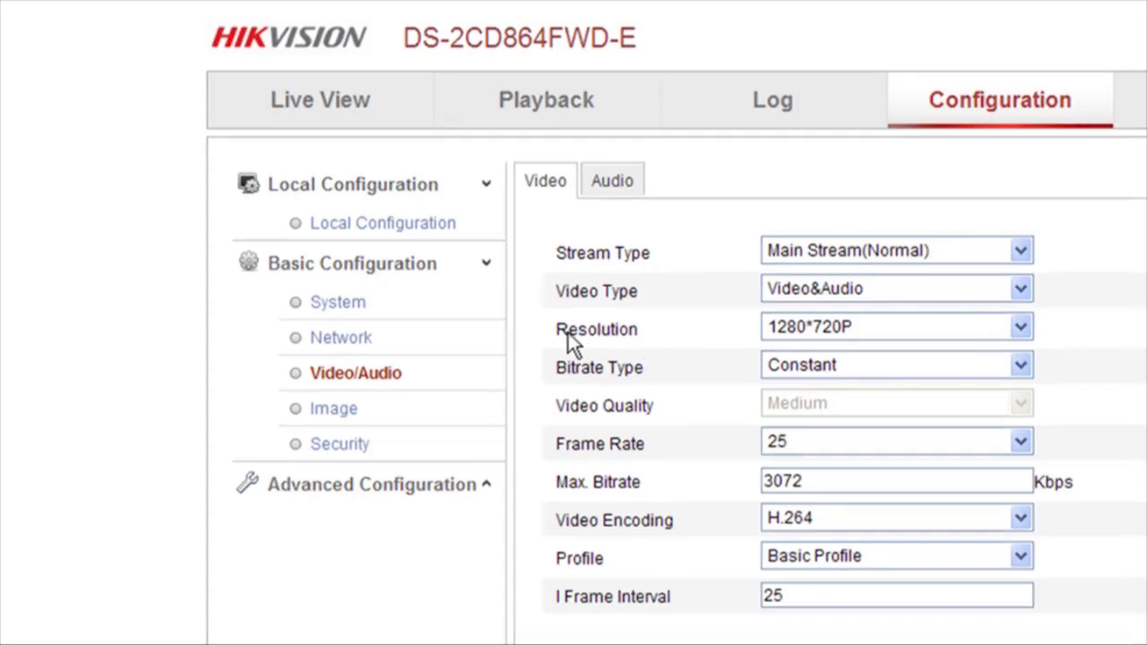
Step: Save the main stream as Variable bitrate, Medium video quality, at 1280*720P resolution
click(1020, 331)
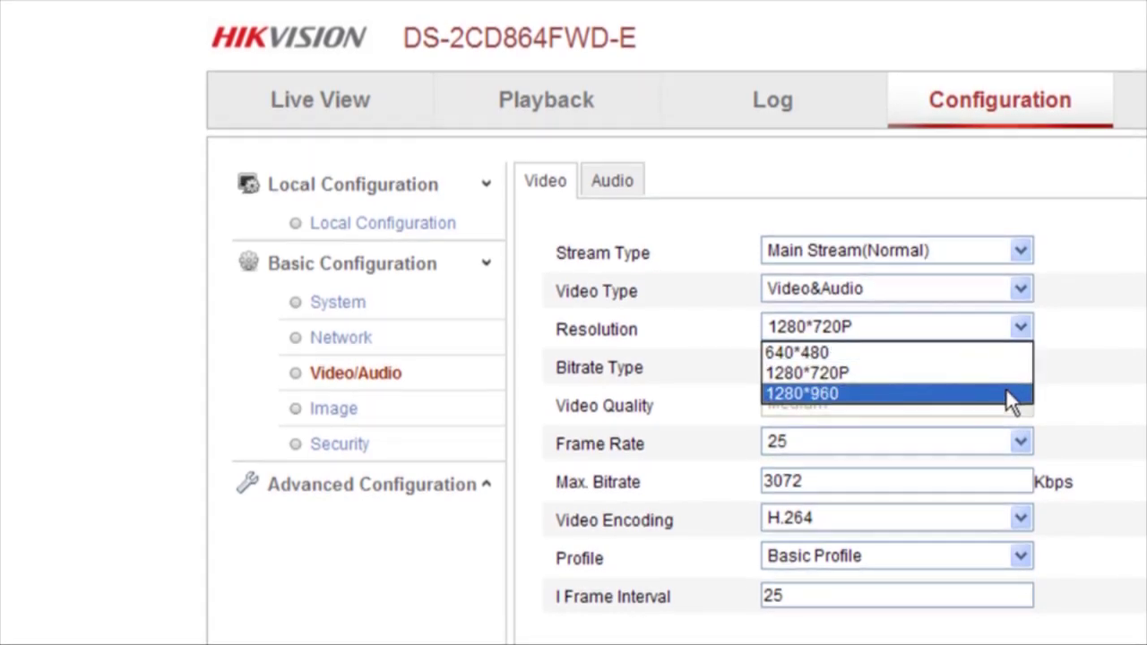
click(1139, 350)
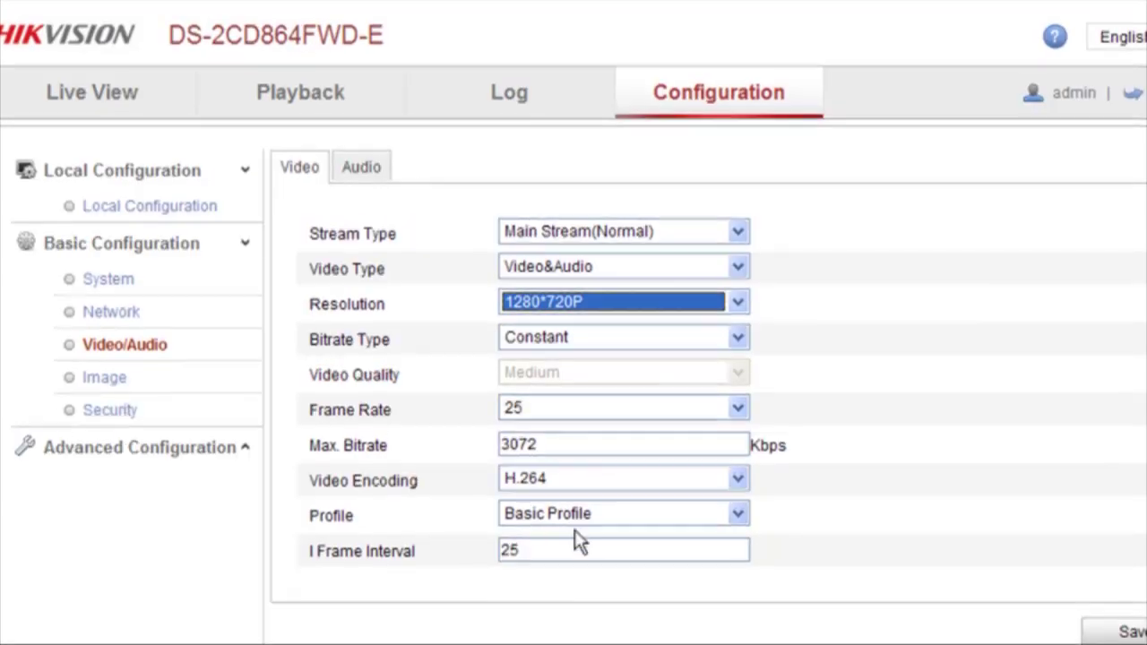
click(735, 340)
click(702, 359)
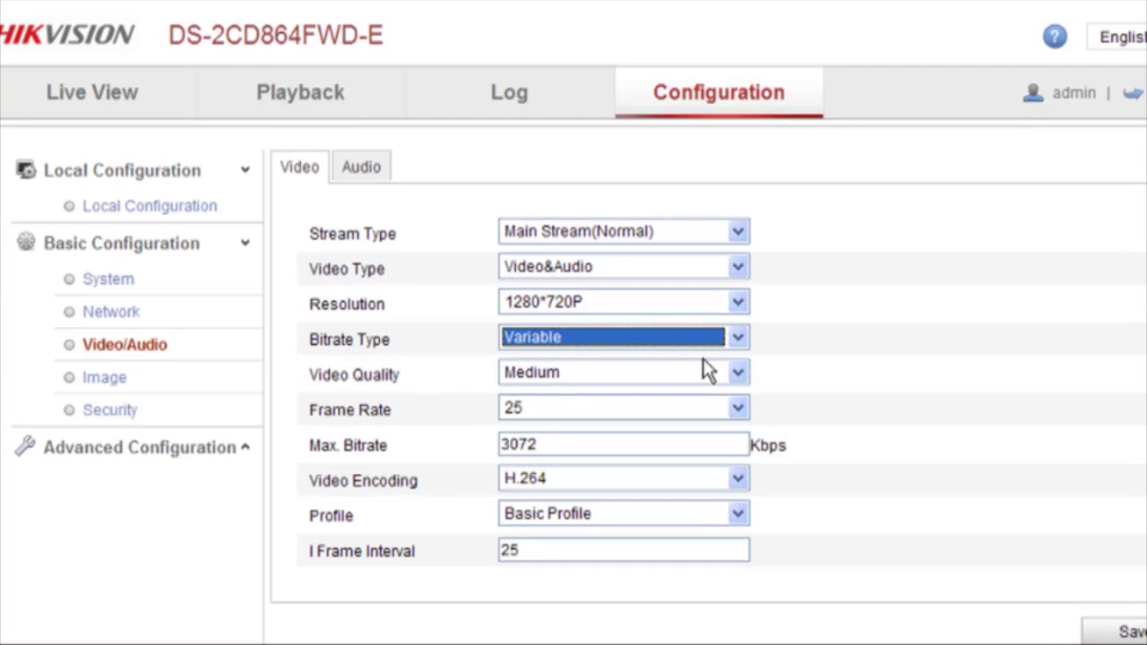
click(731, 373)
click(719, 399)
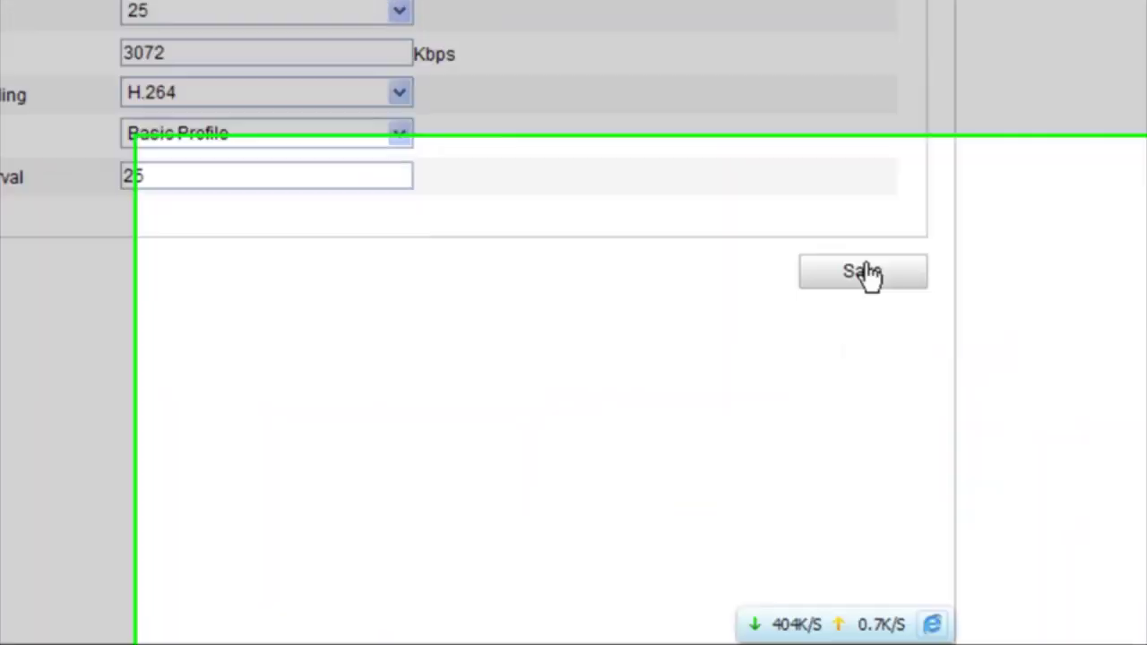
click(1088, 611)
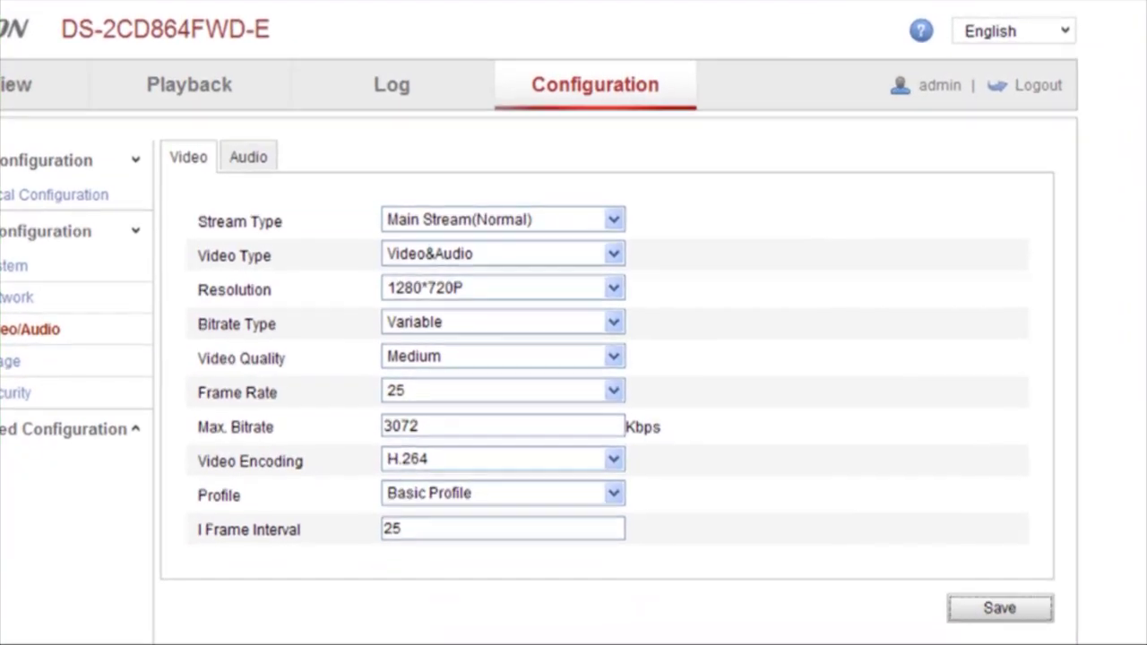
click(612, 395)
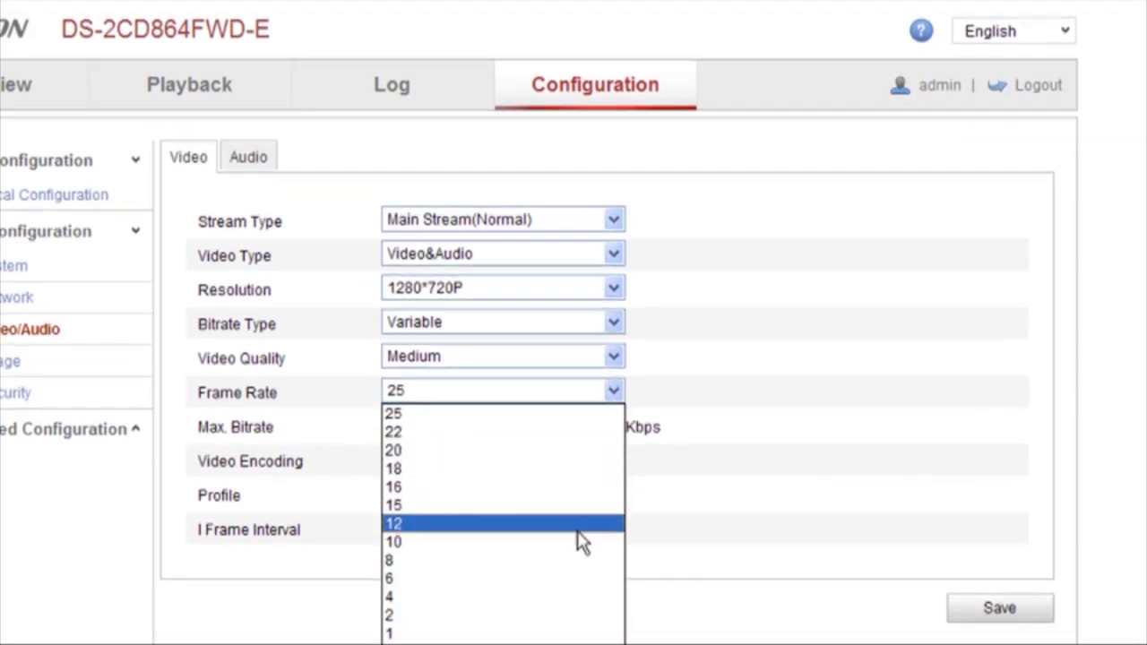
click(780, 642)
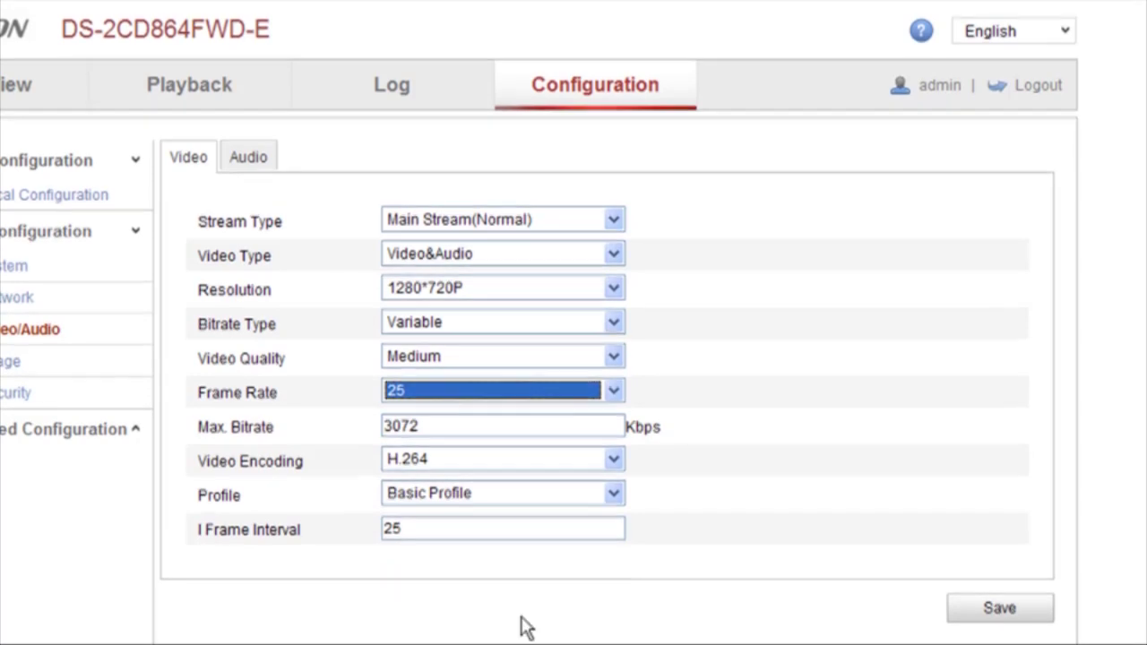
click(613, 498)
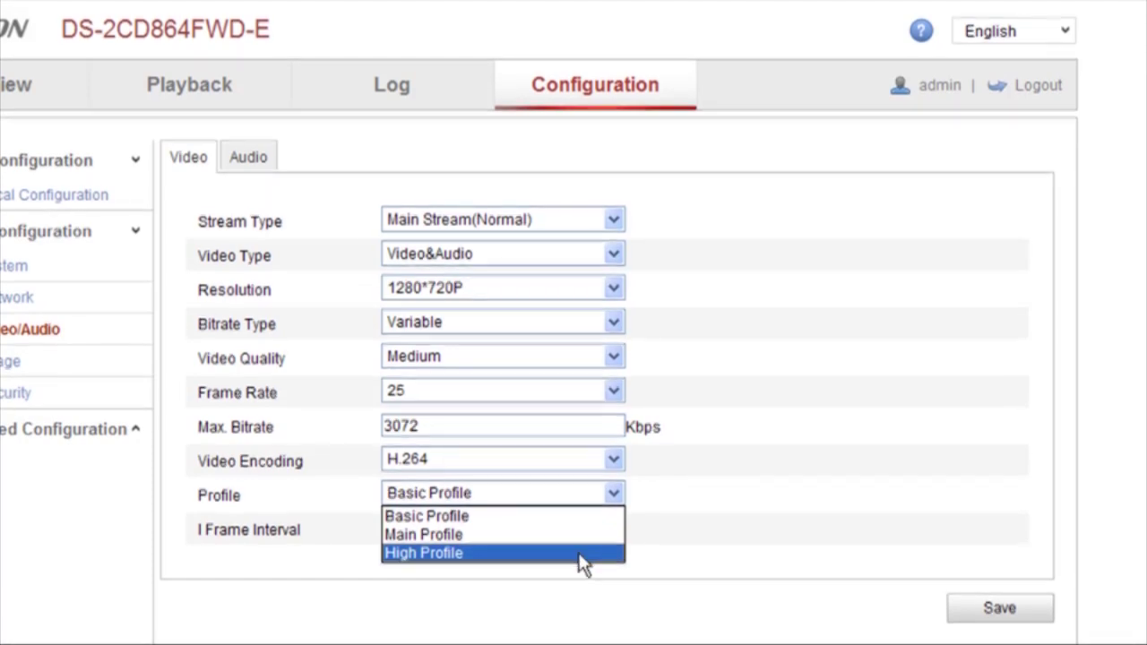
click(570, 606)
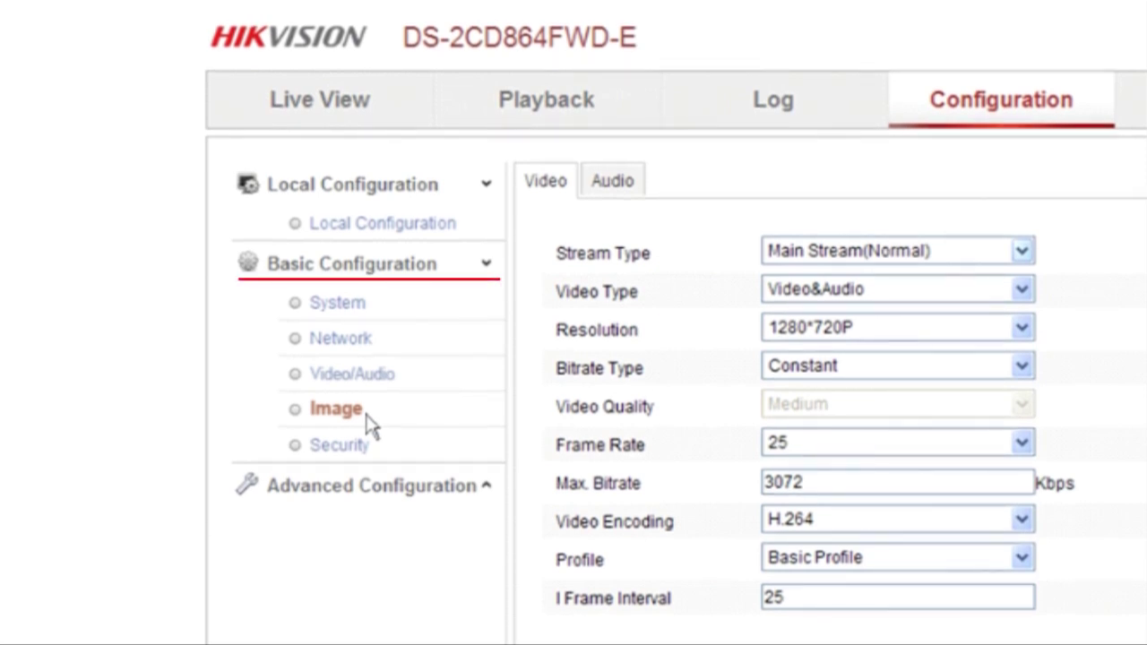
Step: Open Image display settings, keeping exposure time 1/25 and video standard 50hz
click(368, 418)
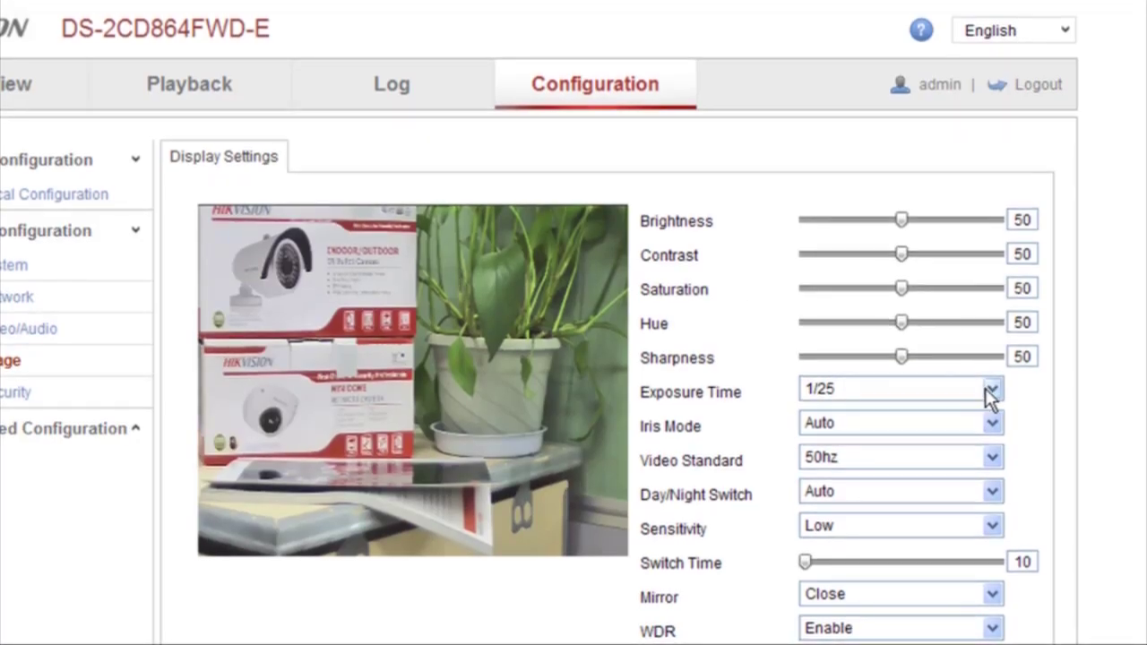
click(990, 391)
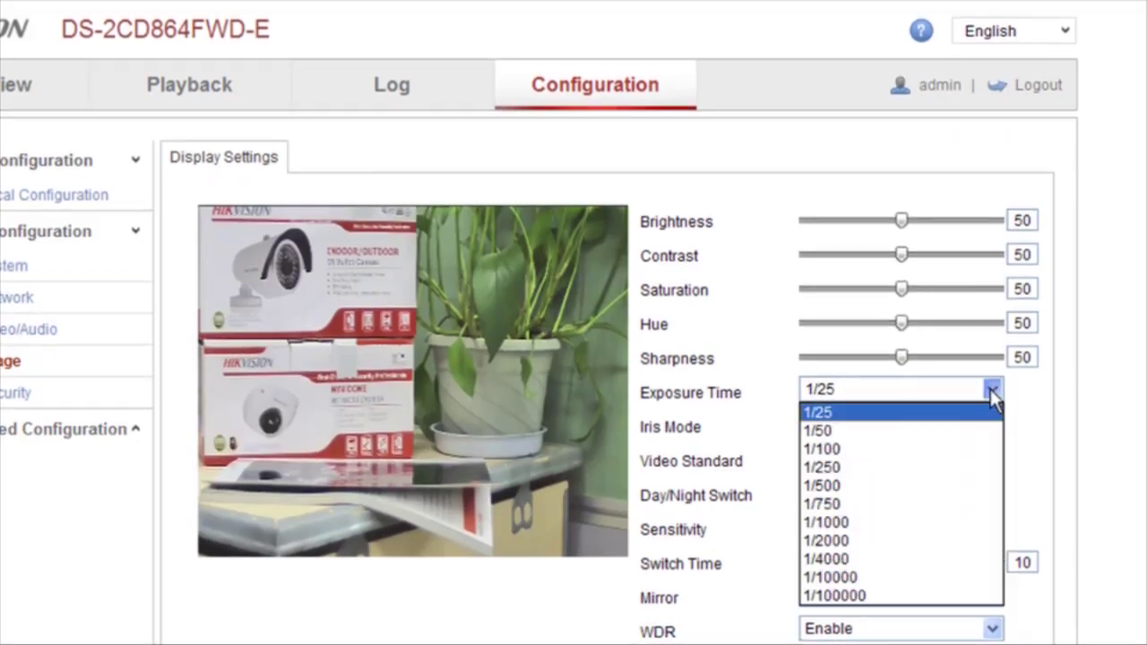
click(973, 432)
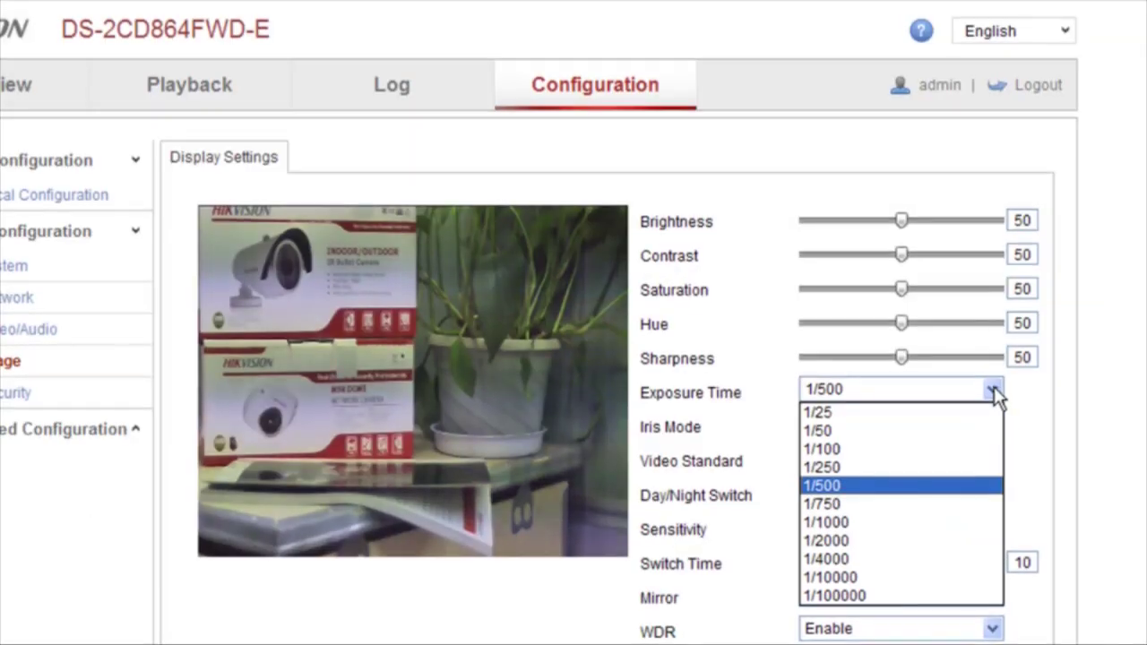
click(970, 411)
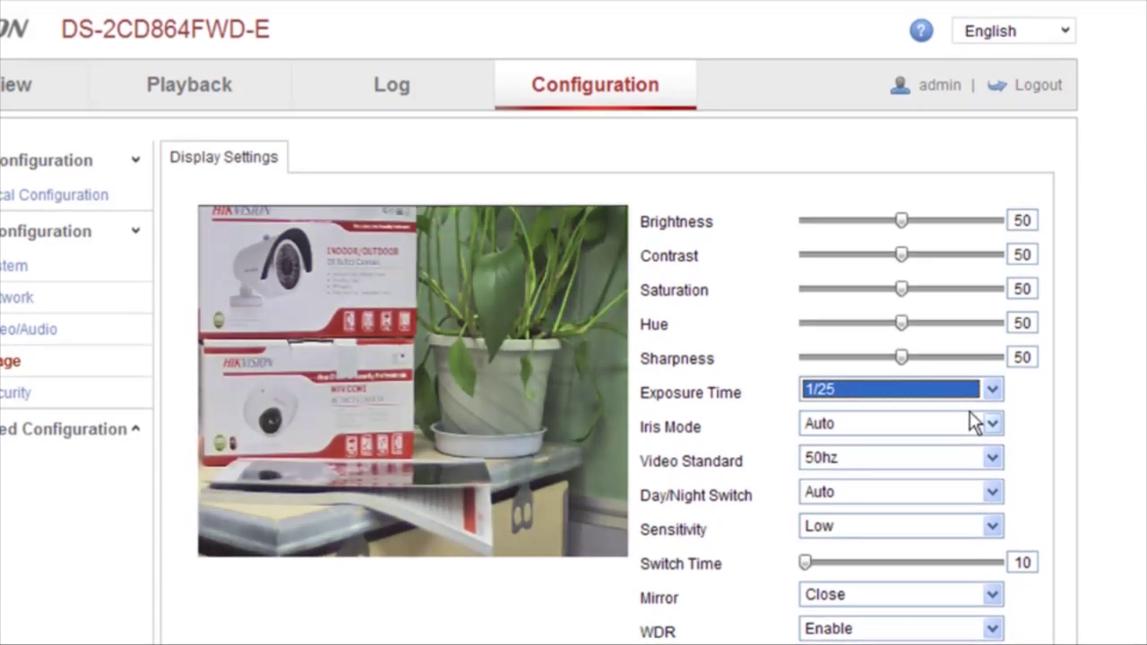
click(527, 642)
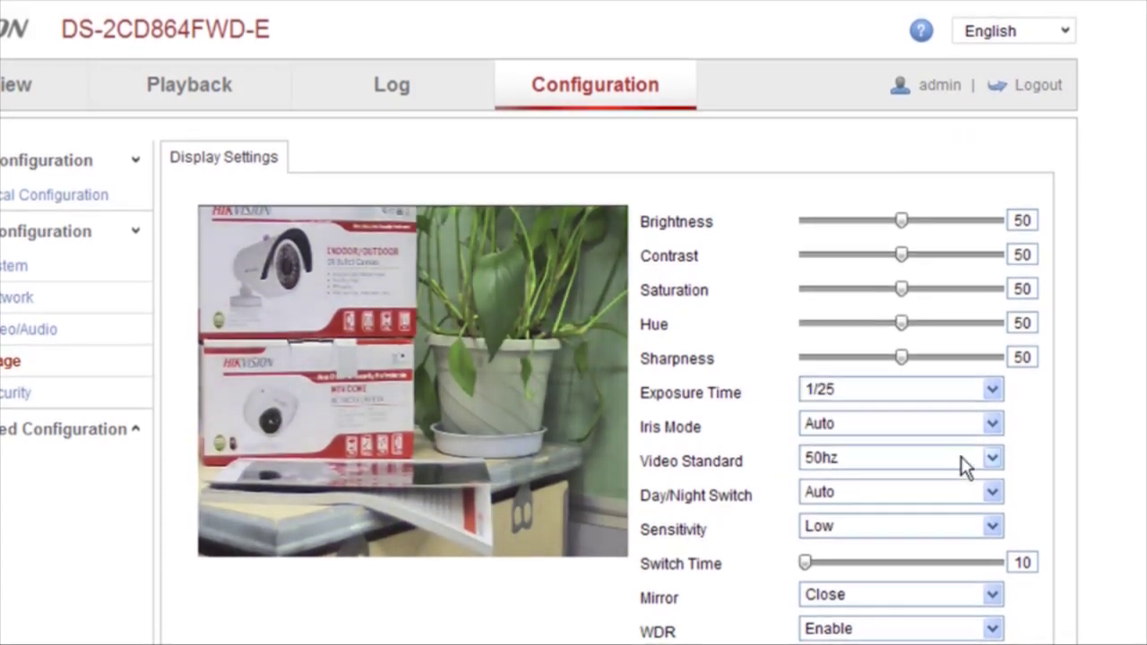
click(990, 458)
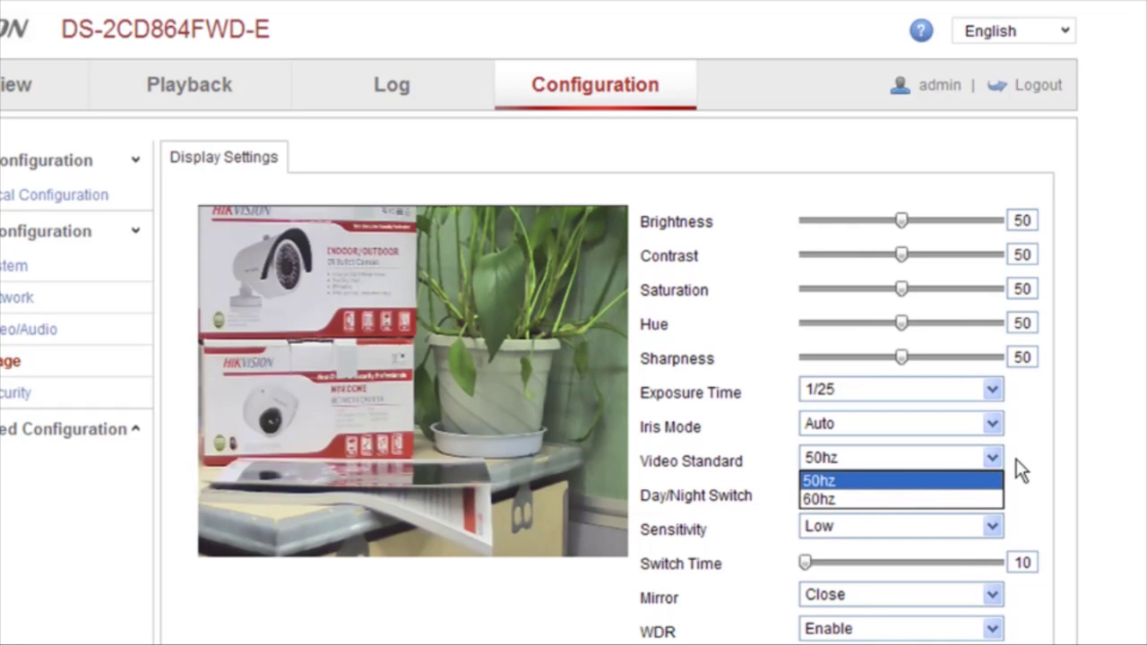
click(1023, 467)
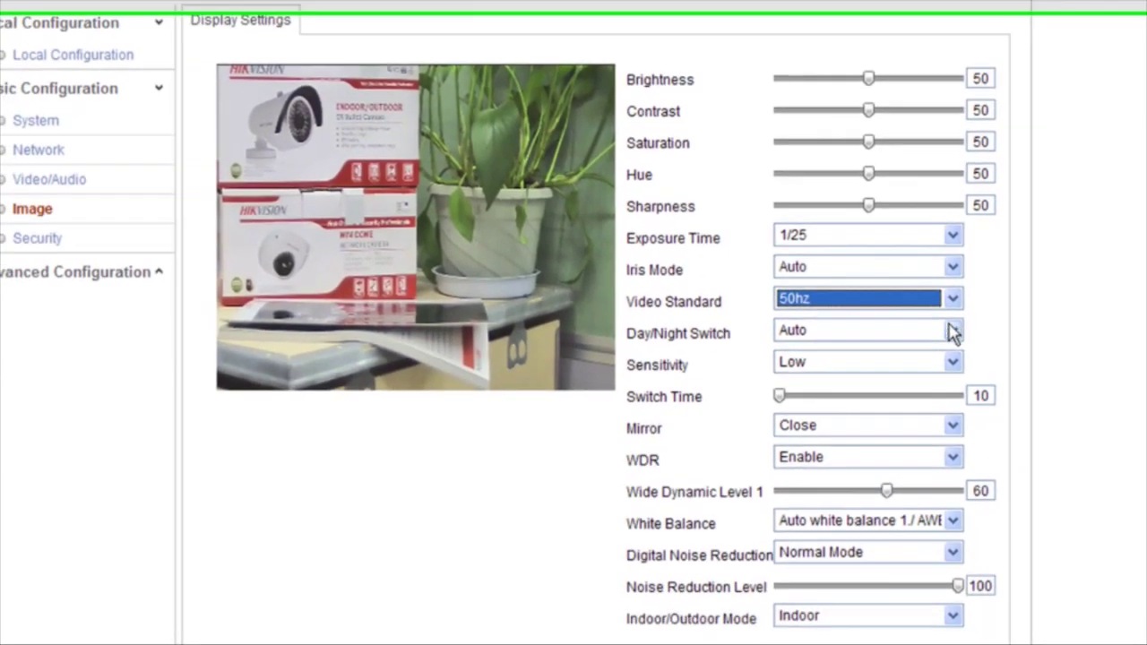
Step: Switch Day/Night to Night and raise the noise reduction level to 100
click(953, 332)
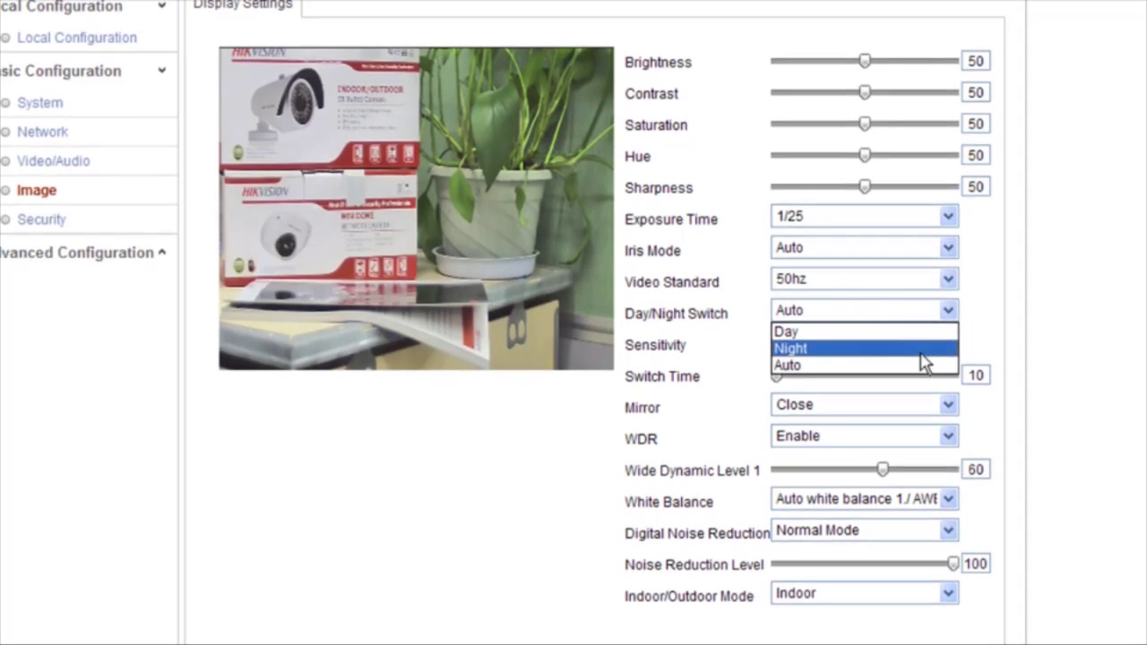
click(923, 352)
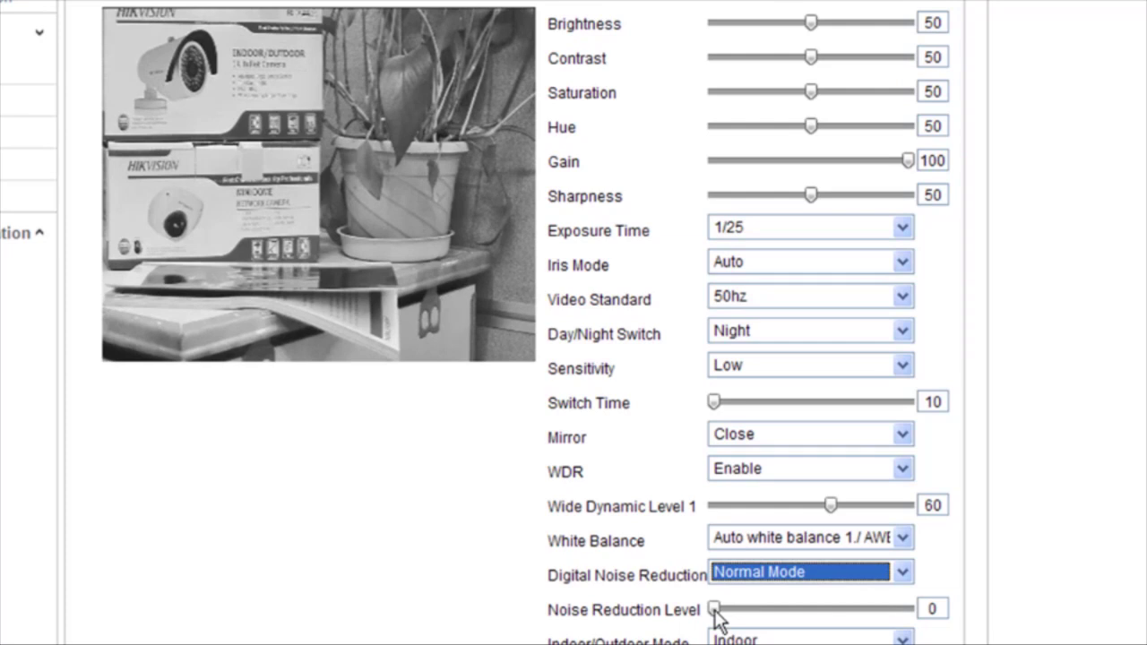
drag(715, 609, 930, 611)
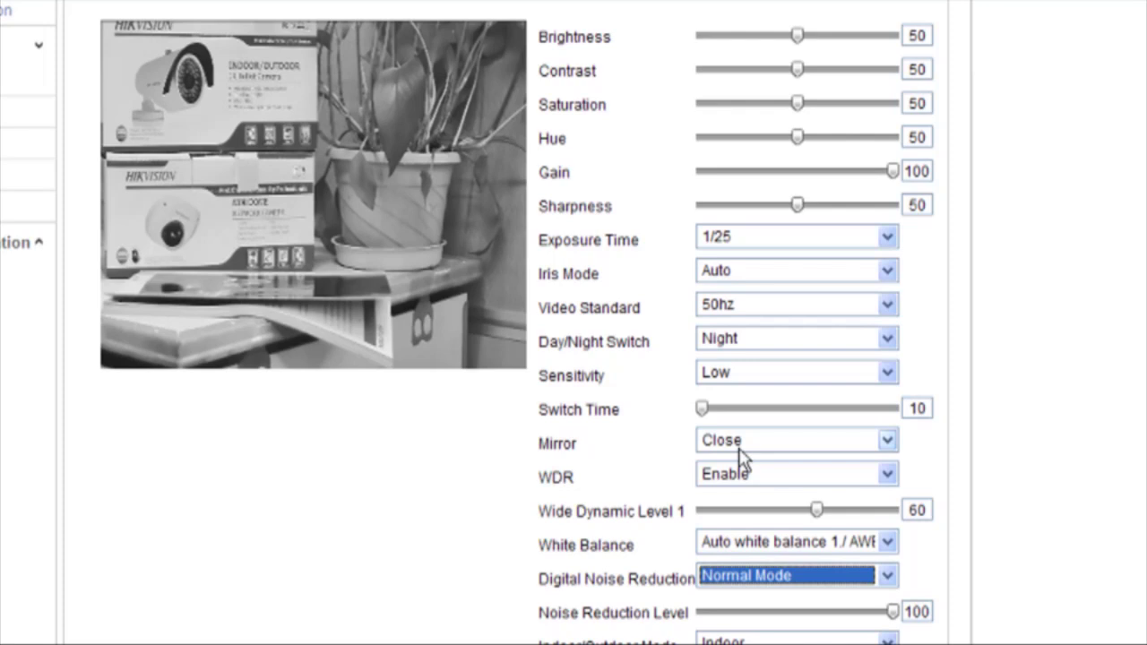
click(887, 441)
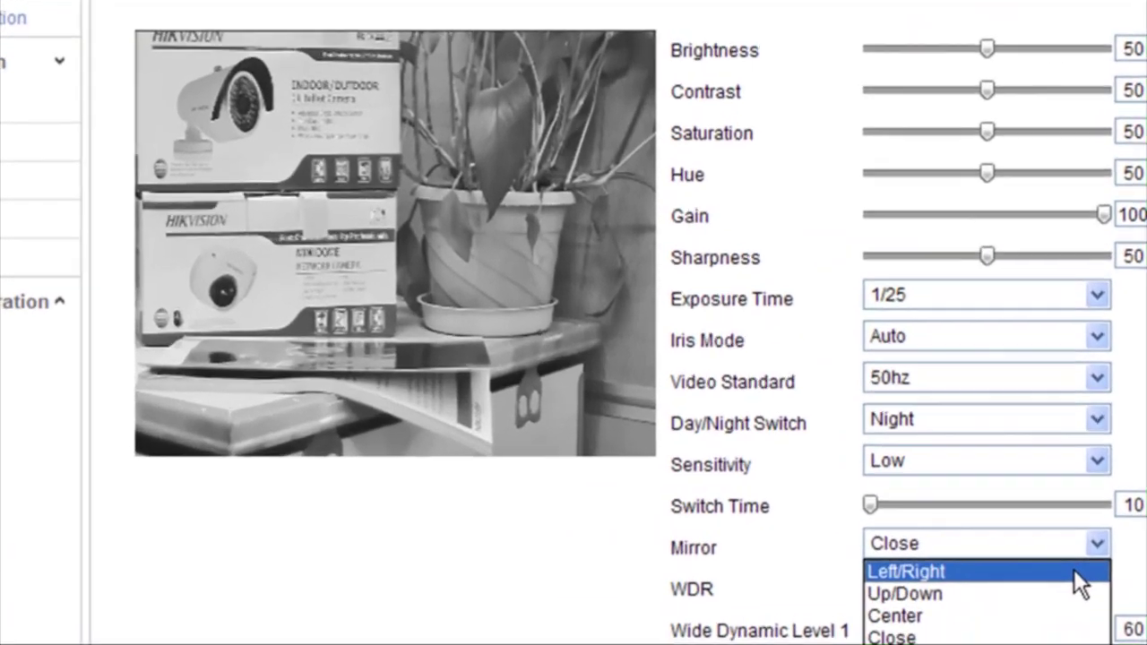
click(867, 461)
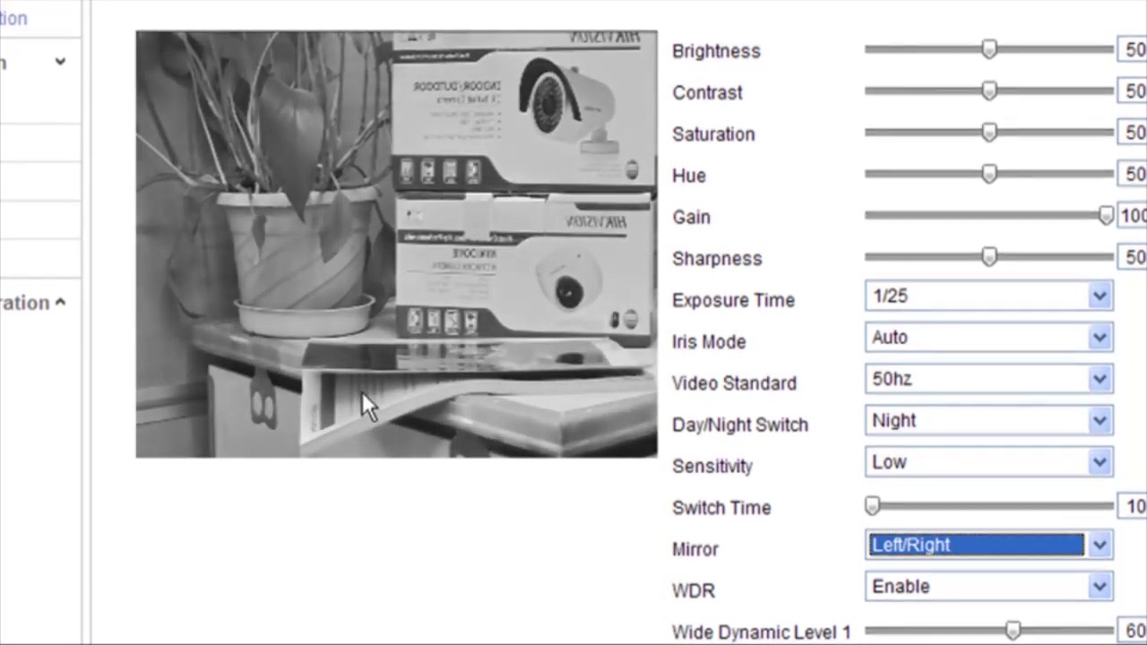
click(1099, 546)
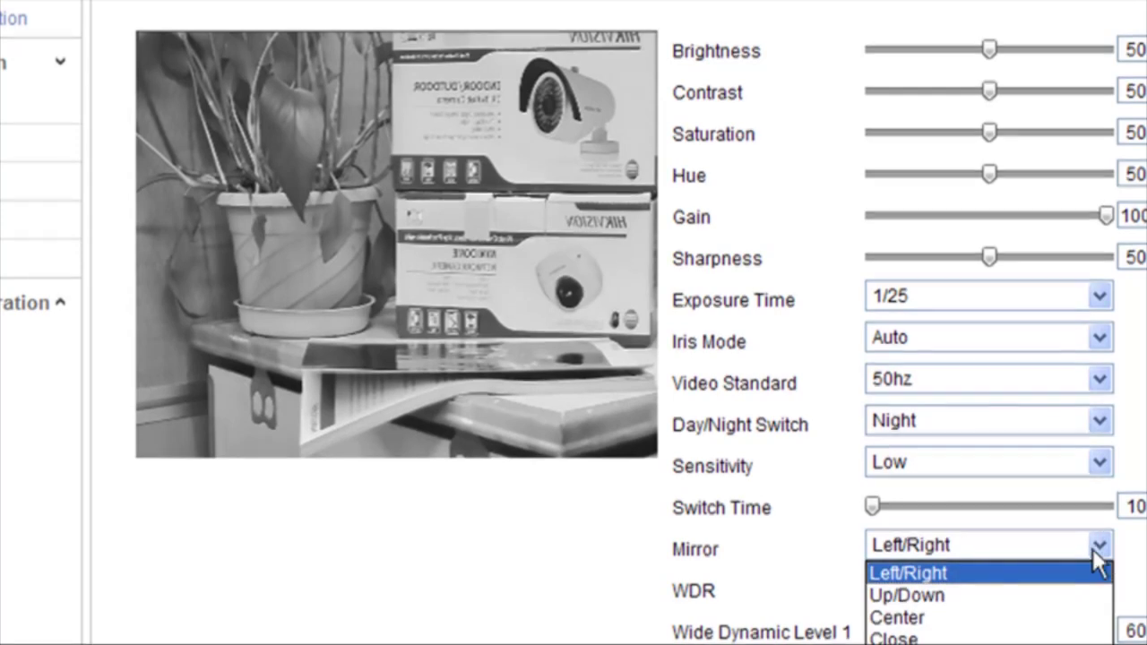
click(1064, 595)
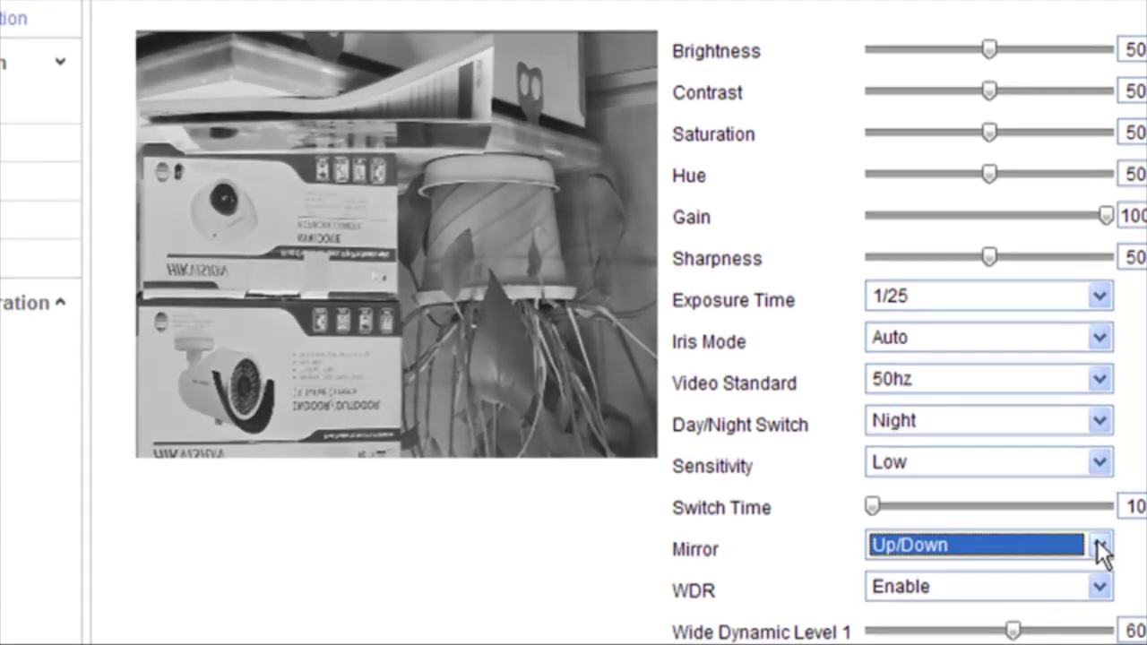
click(1099, 546)
click(1063, 638)
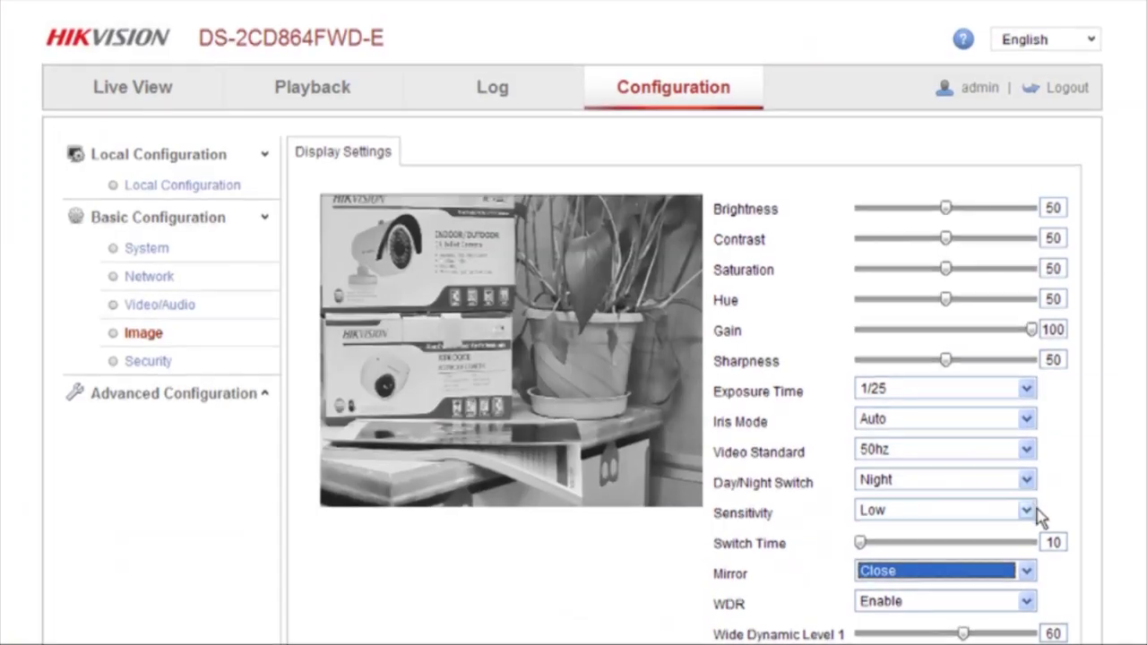
Step: Keep sensitivity Low, adjust the switch time slider, and save the display settings
click(1036, 509)
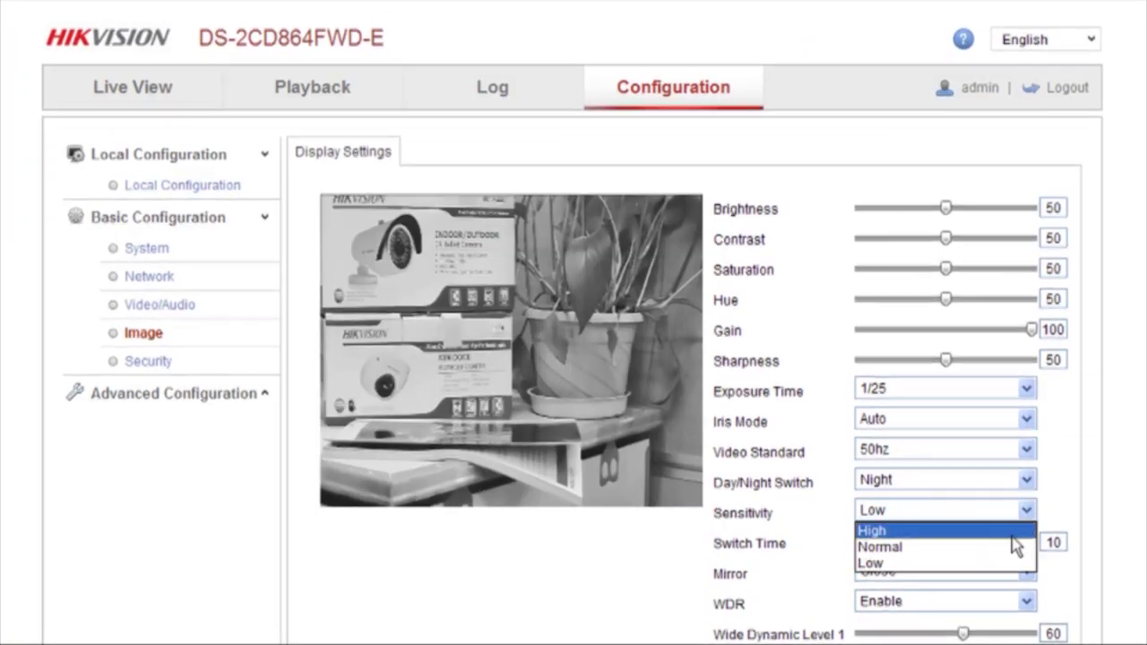
click(1081, 573)
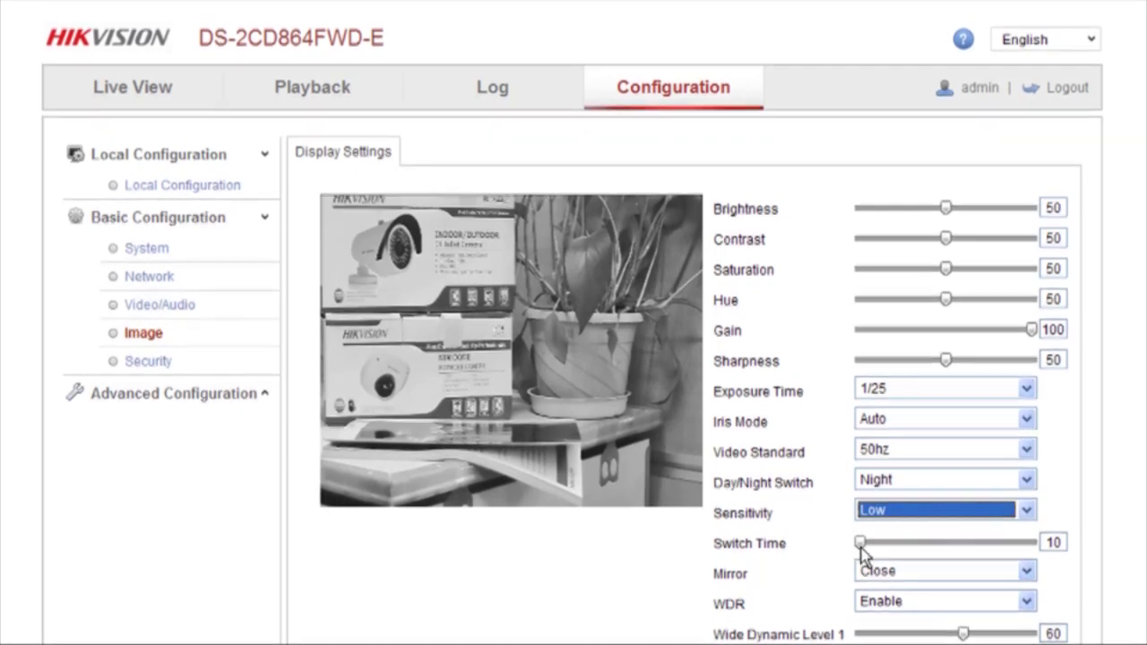
drag(861, 544, 858, 544)
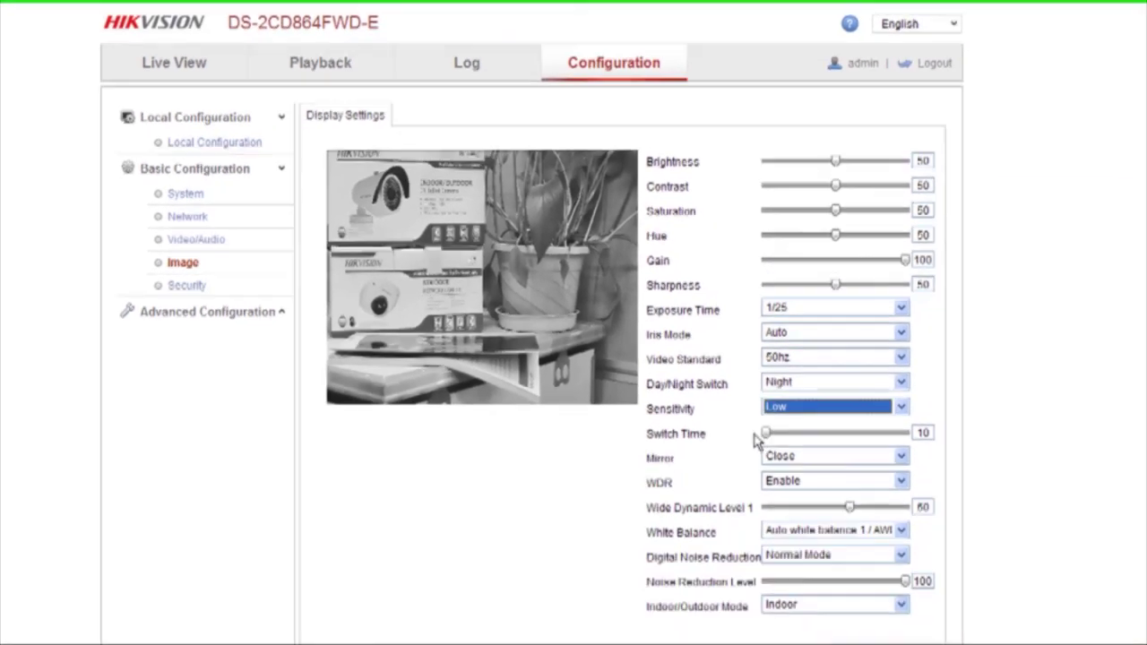
click(554, 417)
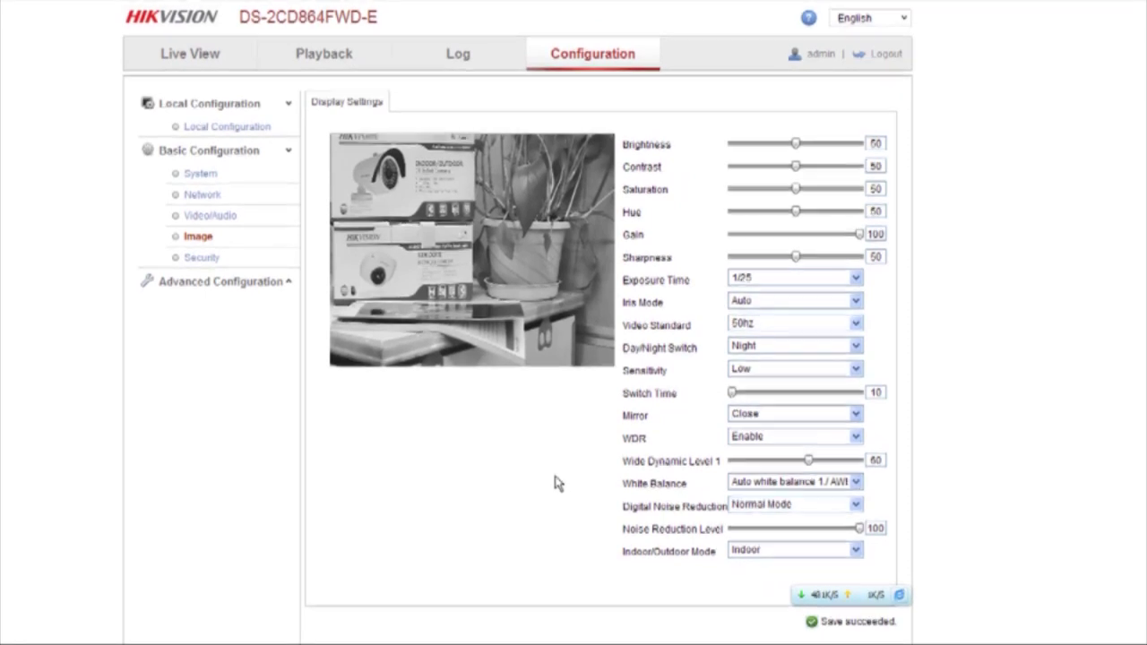